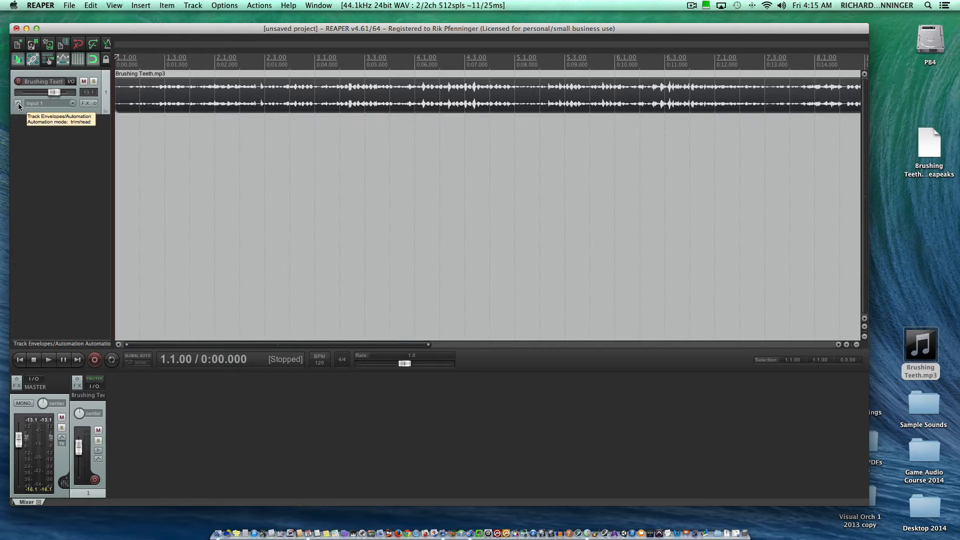
Step: Enable the Volume envelope for the Brushing Teeth track and close the envelopes window
click(18, 103)
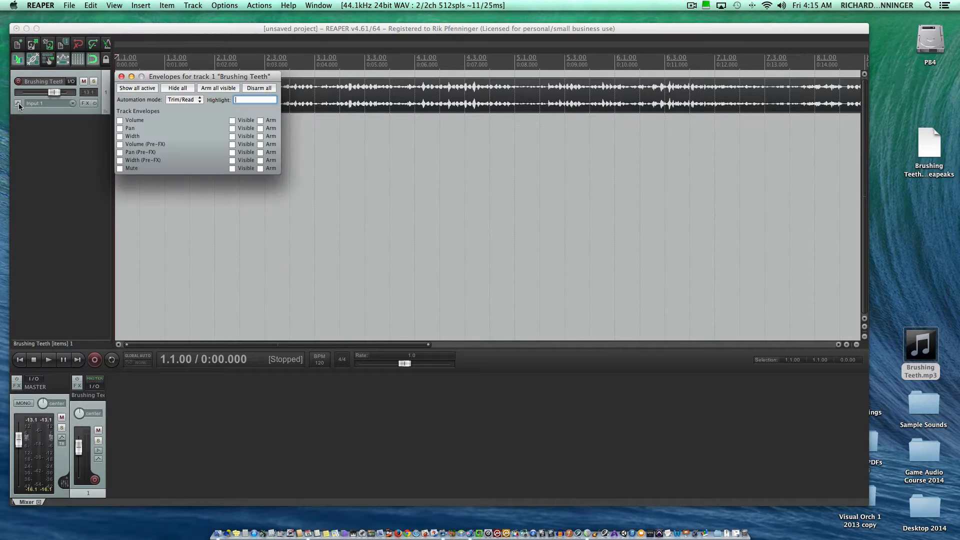
drag(187, 77, 203, 132)
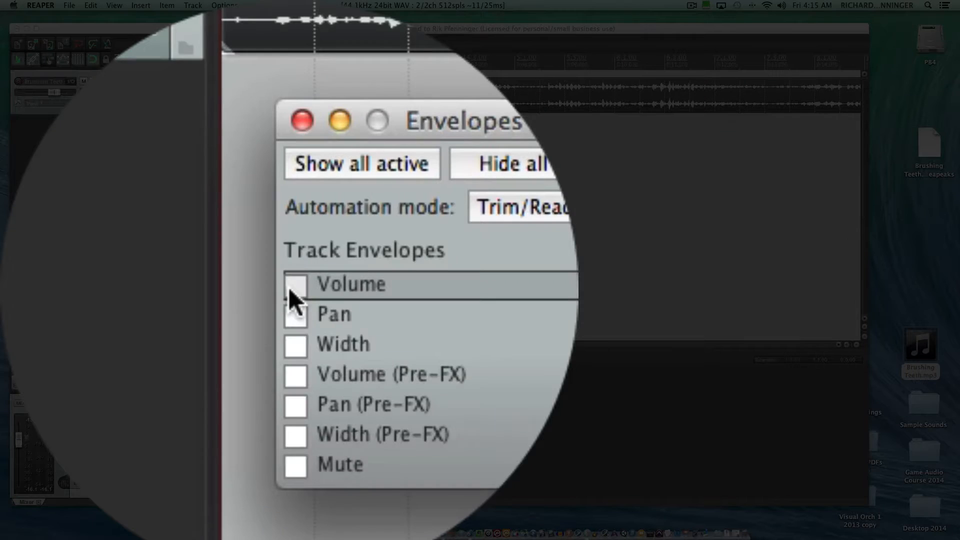
click(134, 175)
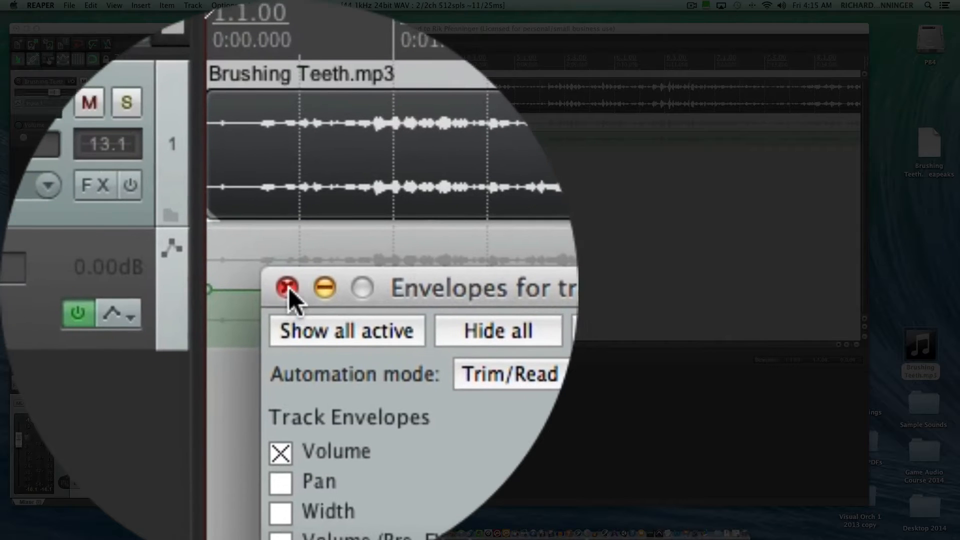
click(299, 122)
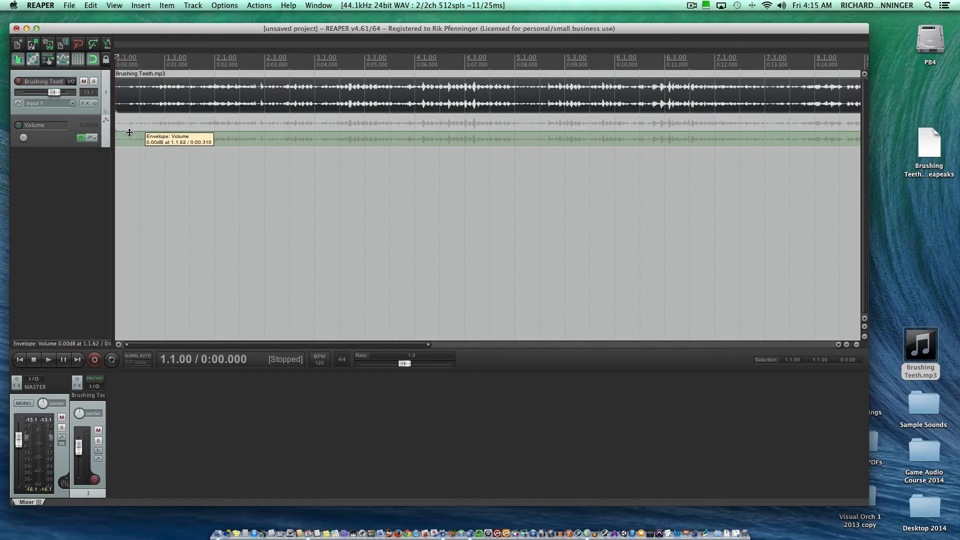
Step: Raise the track's whole volume envelope to +2.12 dB and play the track to audition the level
mouse_move(117, 131)
mouse_down()
mouse_move(117, 142)
mouse_move(124, 124)
mouse_move(120, 146)
mouse_move(121, 128)
mouse_up()
key(space)
key(space)
key(space)
key(space)
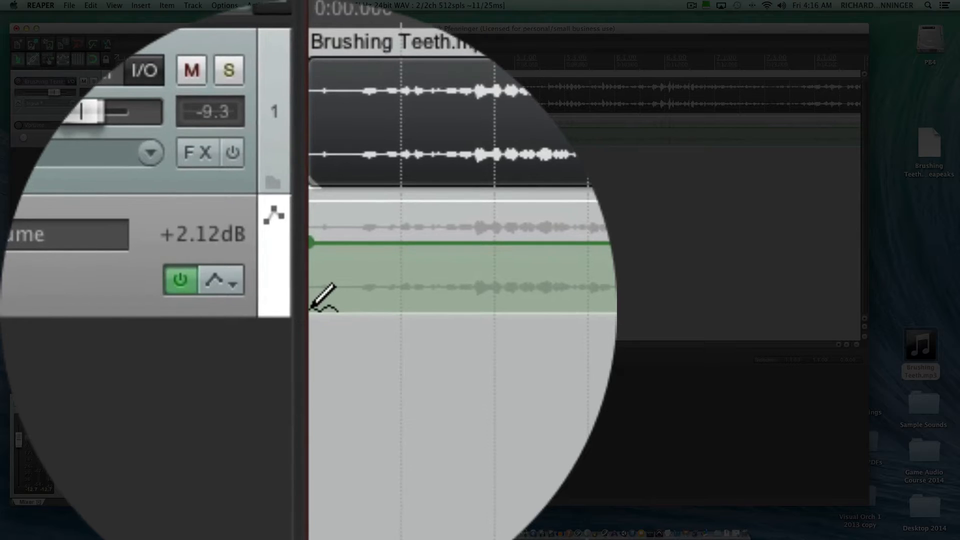
Step: Draw a freehand volume curve rising from silence, dipping and rising again over about the first 1.8 seconds, and play it back
mouse_move(116, 145)
mouse_down()
mouse_move(156, 121)
mouse_move(185, 134)
mouse_move(204, 118)
mouse_up()
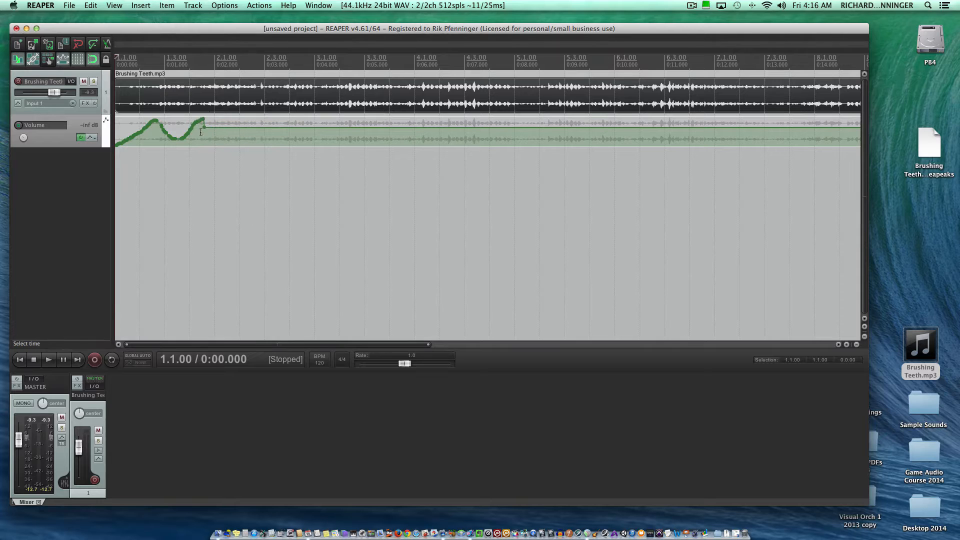
click(47, 360)
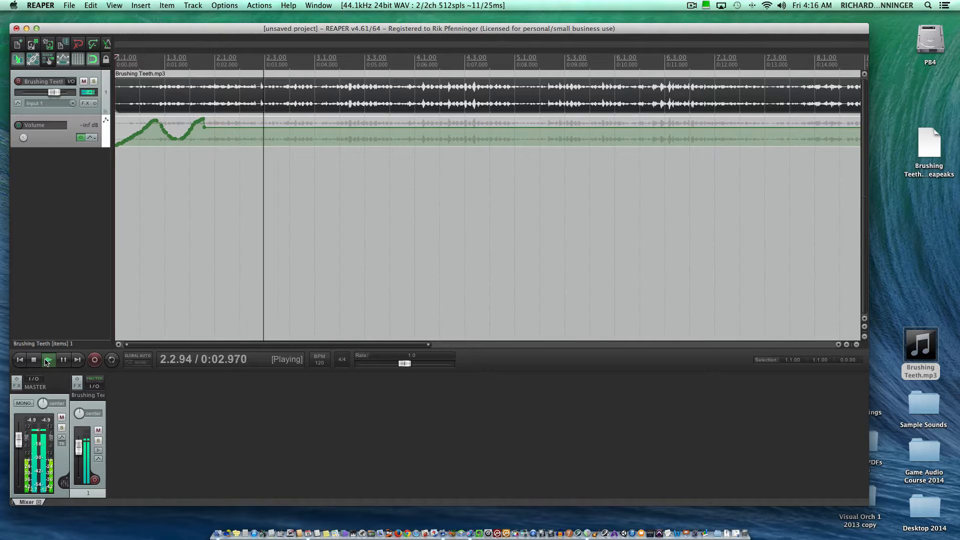
key(space)
Step: Extend the volume curve down to silence until about 3 seconds, audition it, and undo both freehand volume curves
mouse_move(204, 127)
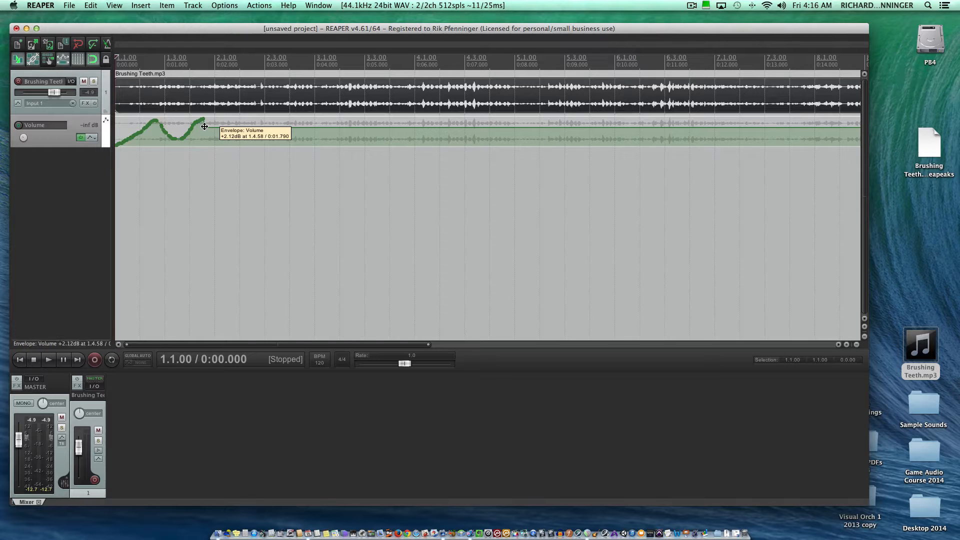
drag(204, 126, 260, 145)
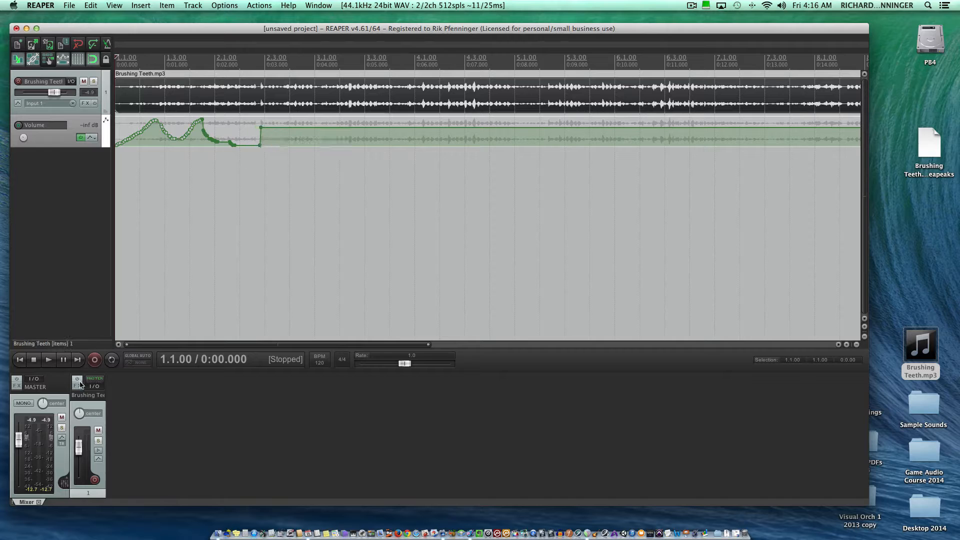
click(47, 360)
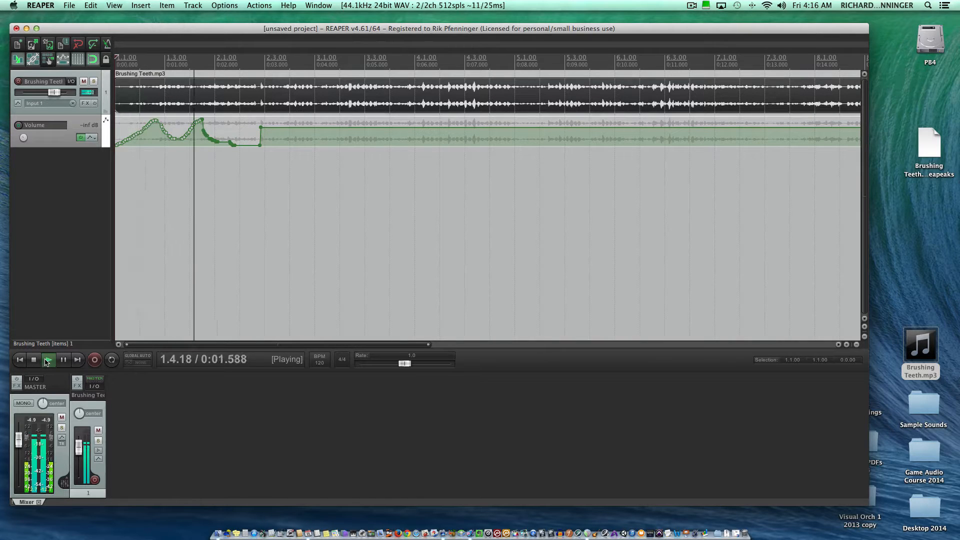
key(space)
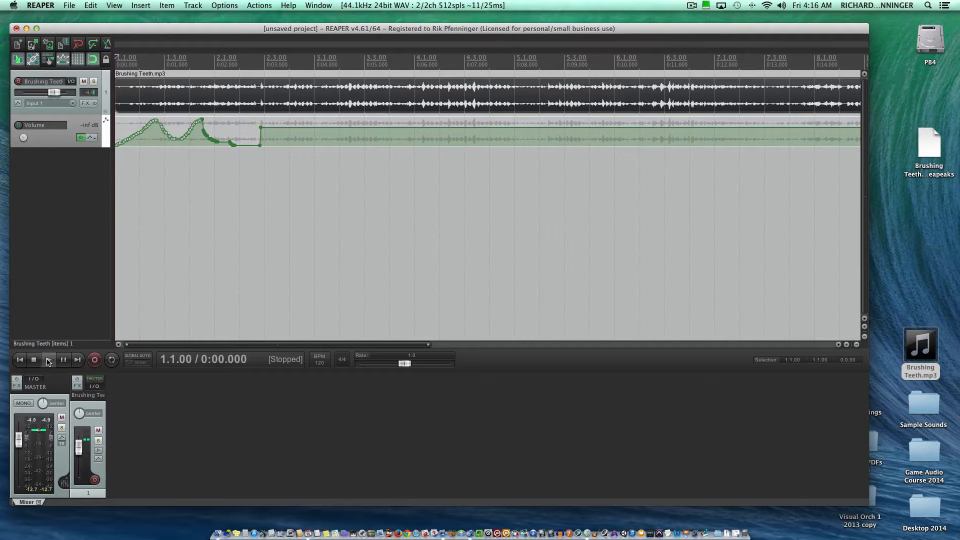
key(super+z)
key(super+z)
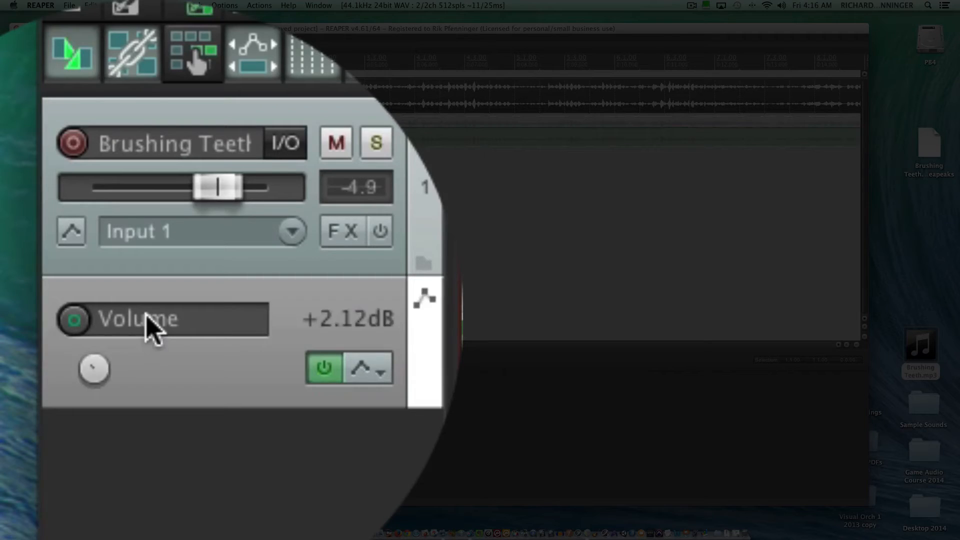
Step: Switch the track's envelope lane from Volume to the Pan envelope
click(36, 126)
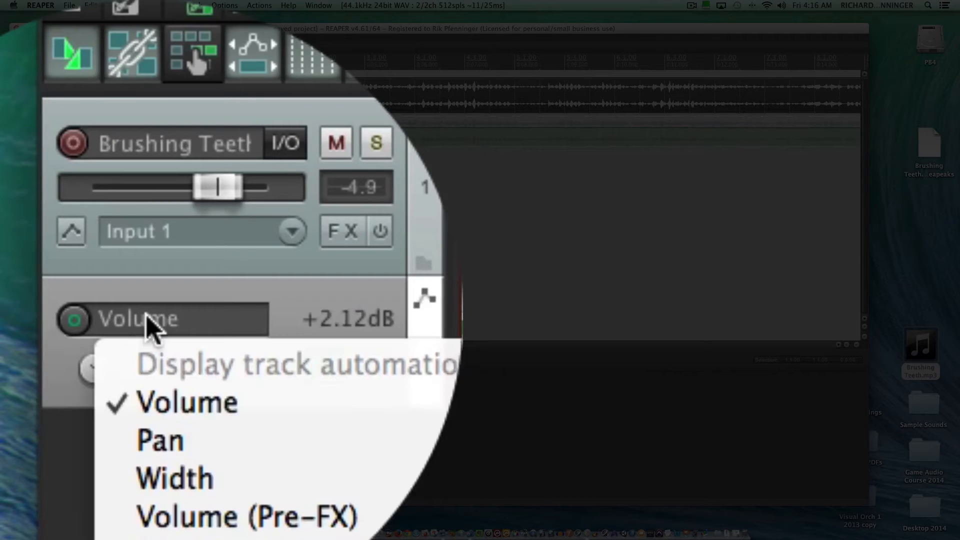
click(164, 305)
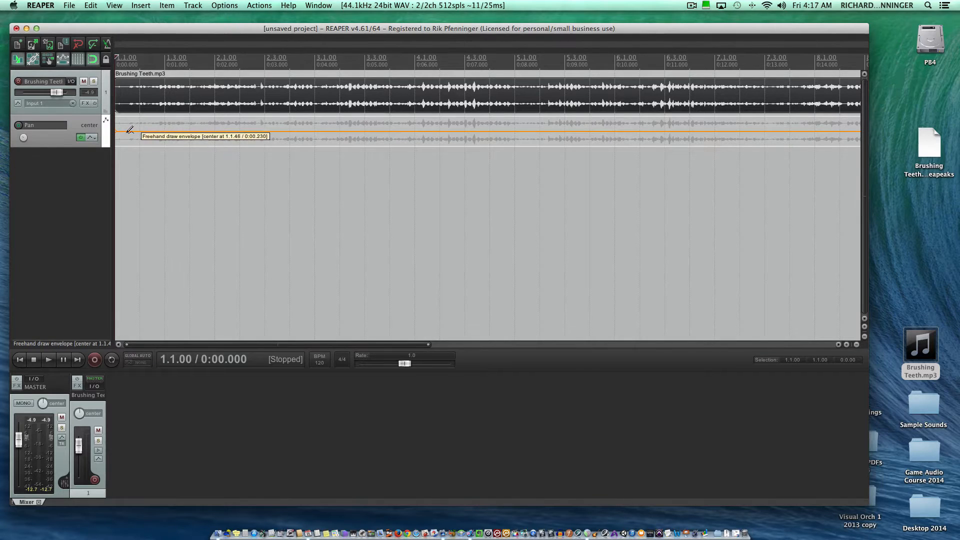
Step: Draw a freehand zigzag pan curve over about the first 1.8 seconds, play it back, and undo it
mouse_move(120, 130)
mouse_down()
mouse_move(143, 114)
mouse_move(177, 144)
mouse_move(201, 119)
mouse_up()
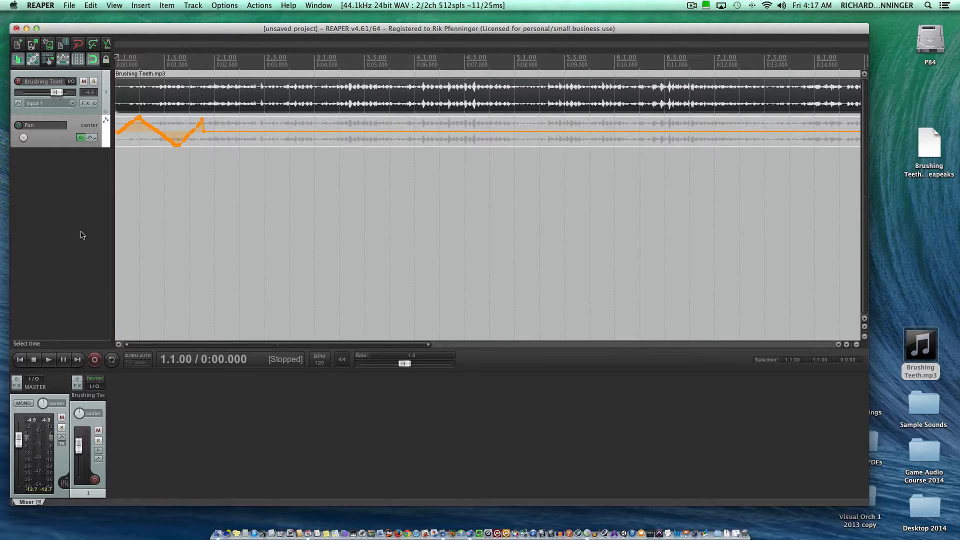
click(49, 360)
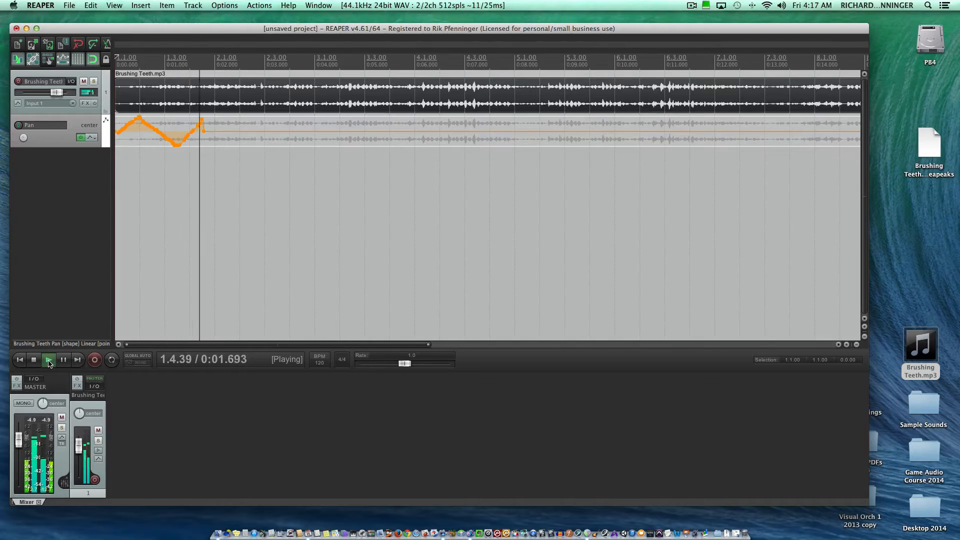
key(space)
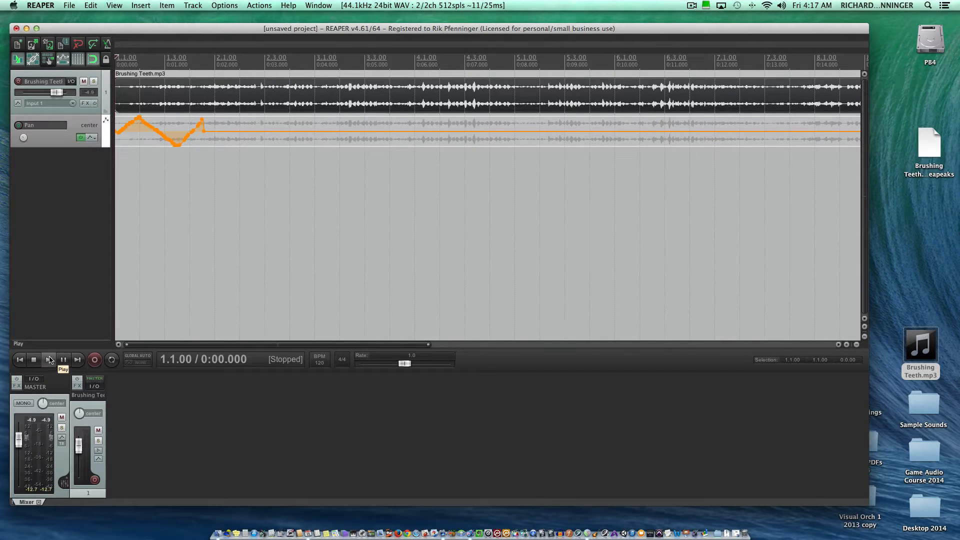
key(super+z)
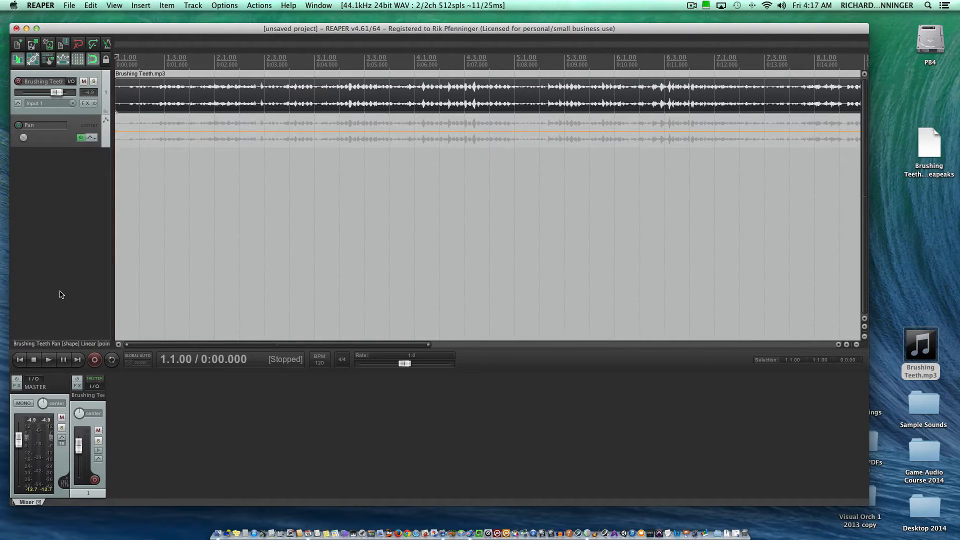
click(36, 125)
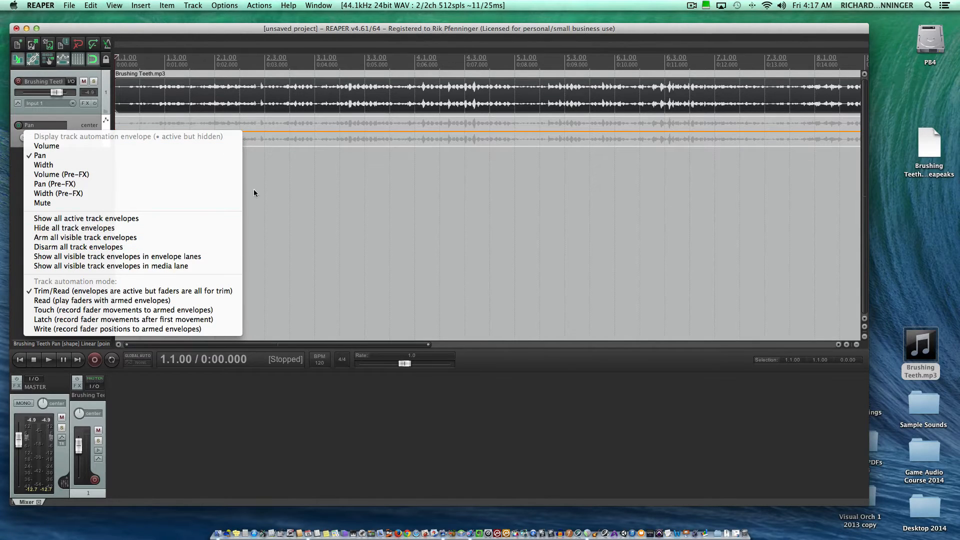
click(344, 238)
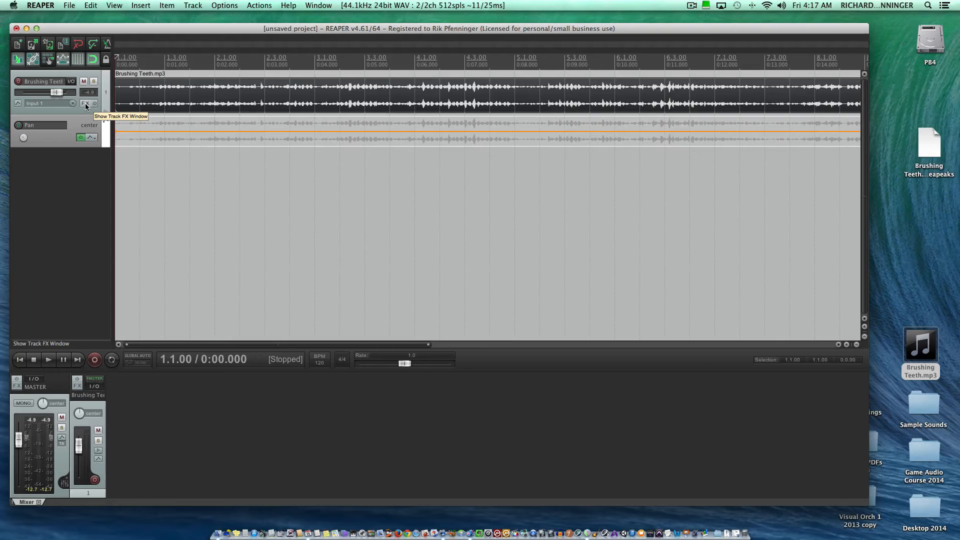
Step: Add the VST: ReaVerb (Cockos) effect to the Brushing Teeth track
click(85, 104)
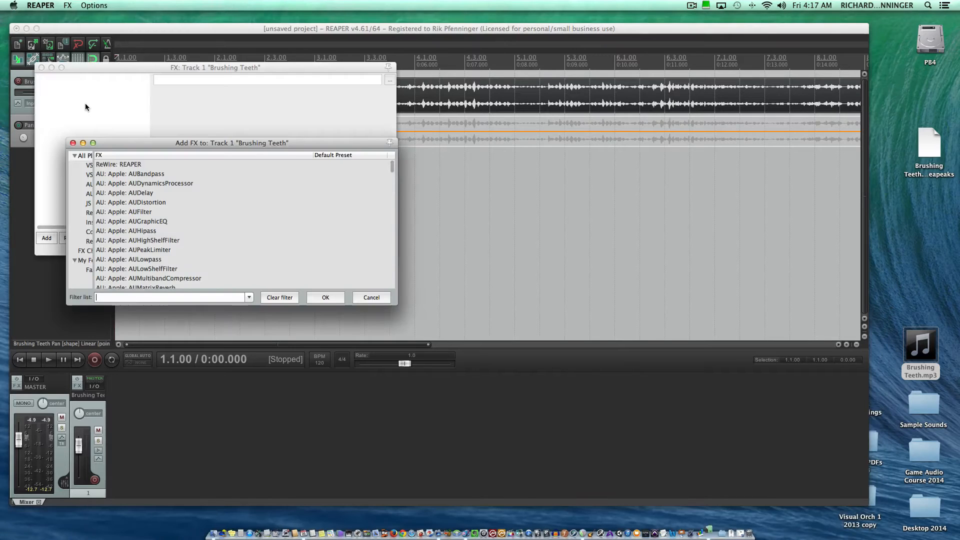
scroll(241, 215, down, 15)
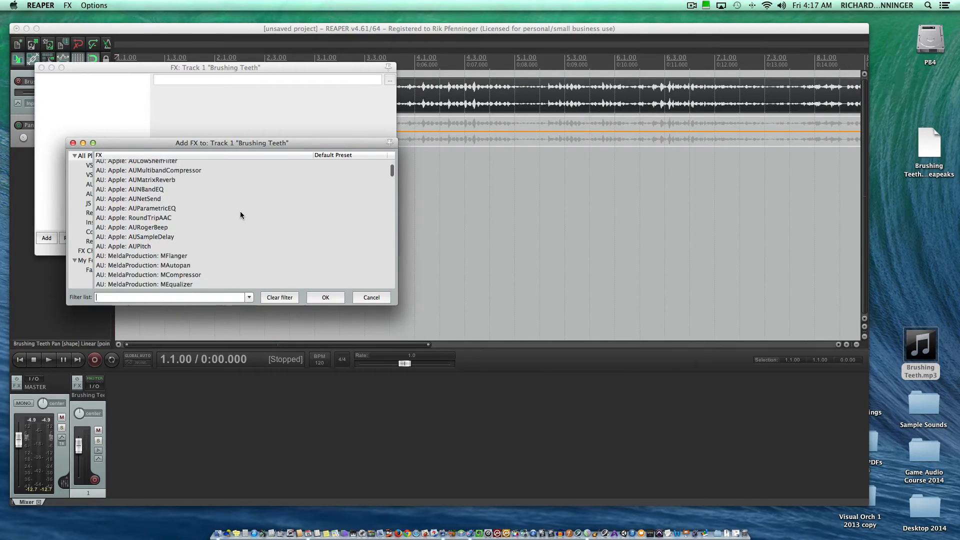
scroll(241, 215, down, 15)
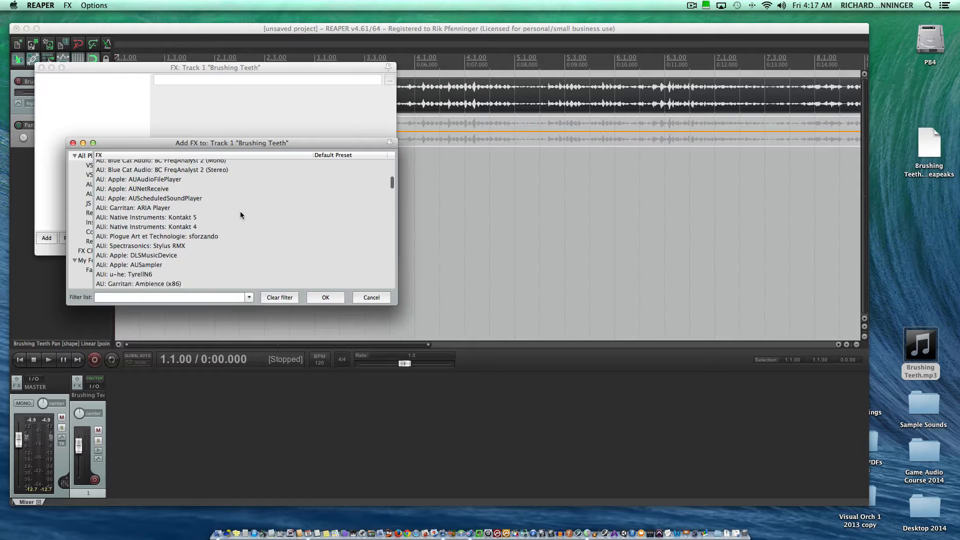
scroll(240, 211, up, 1)
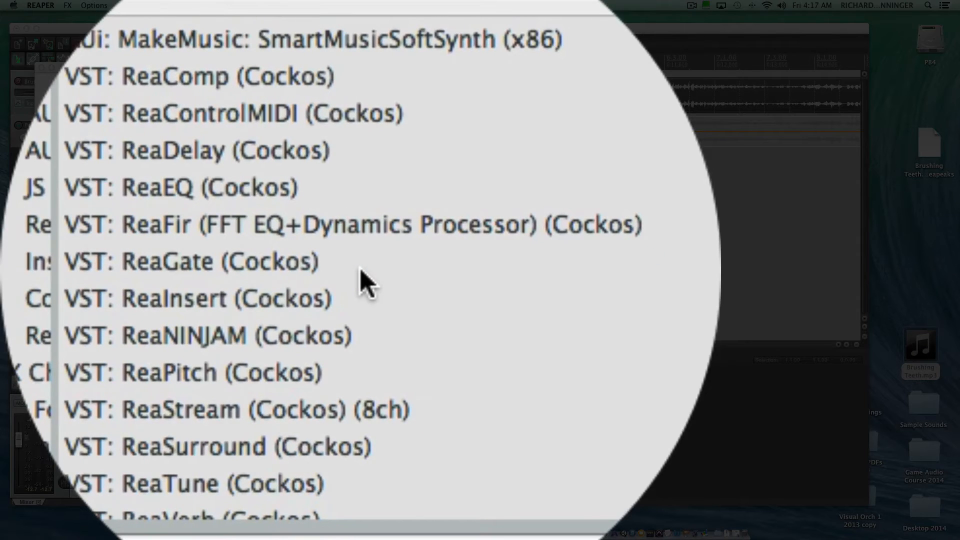
scroll(368, 284, down, 4)
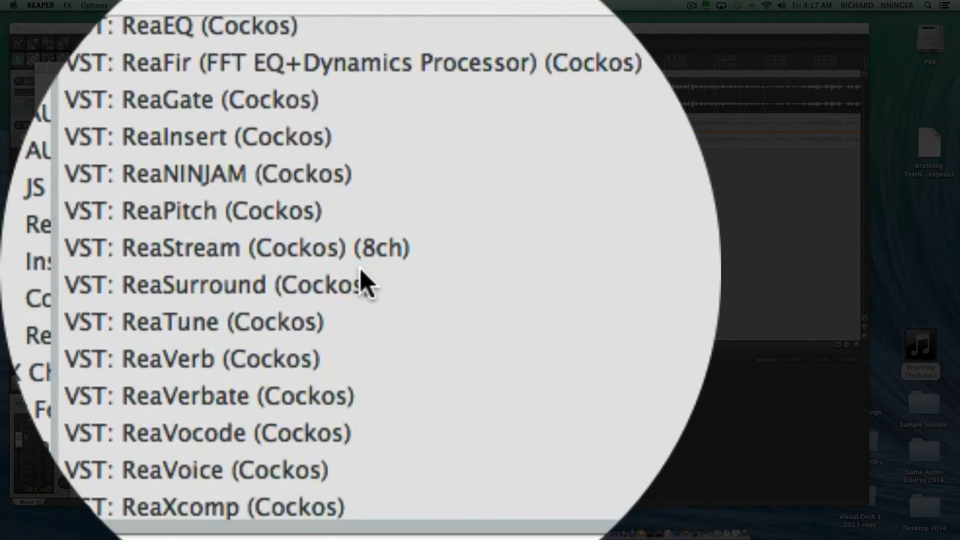
scroll(361, 269, down, 2)
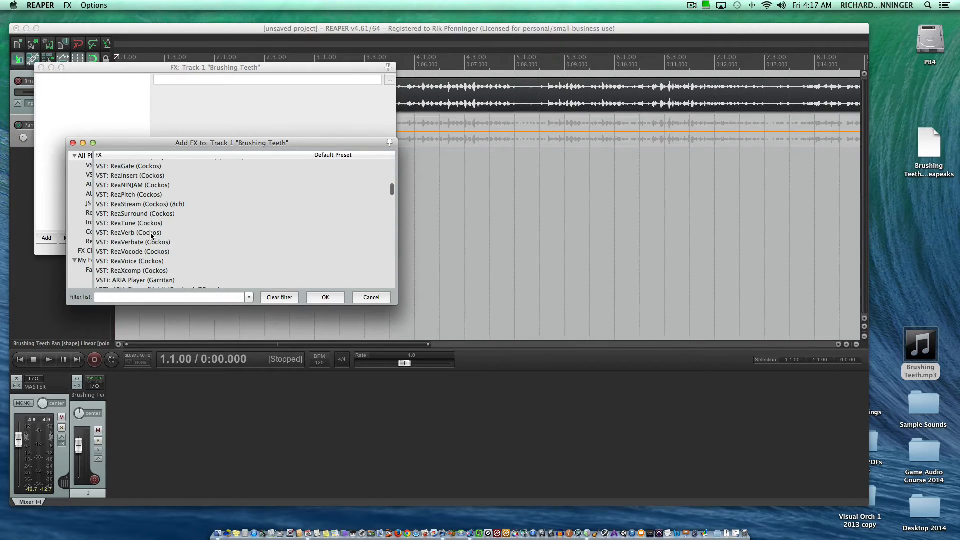
click(151, 235)
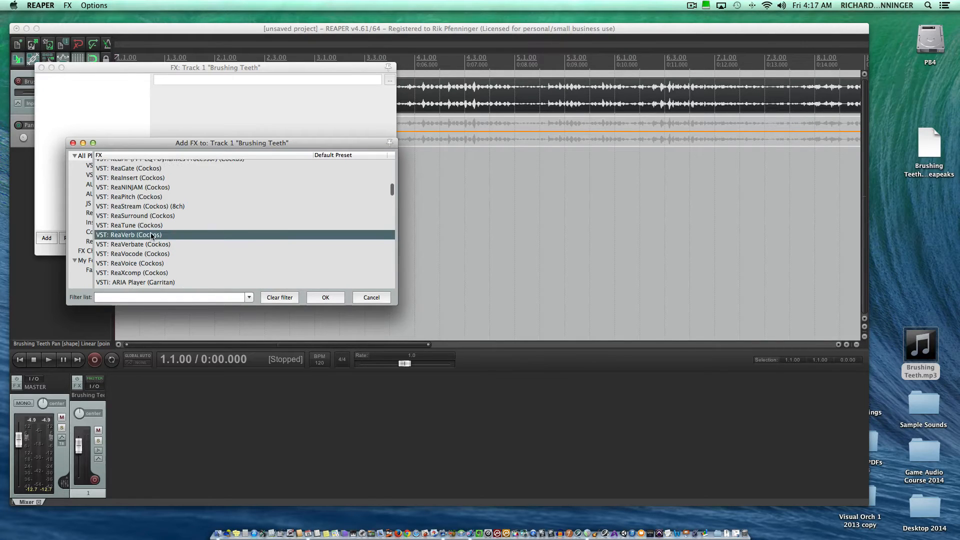
click(324, 298)
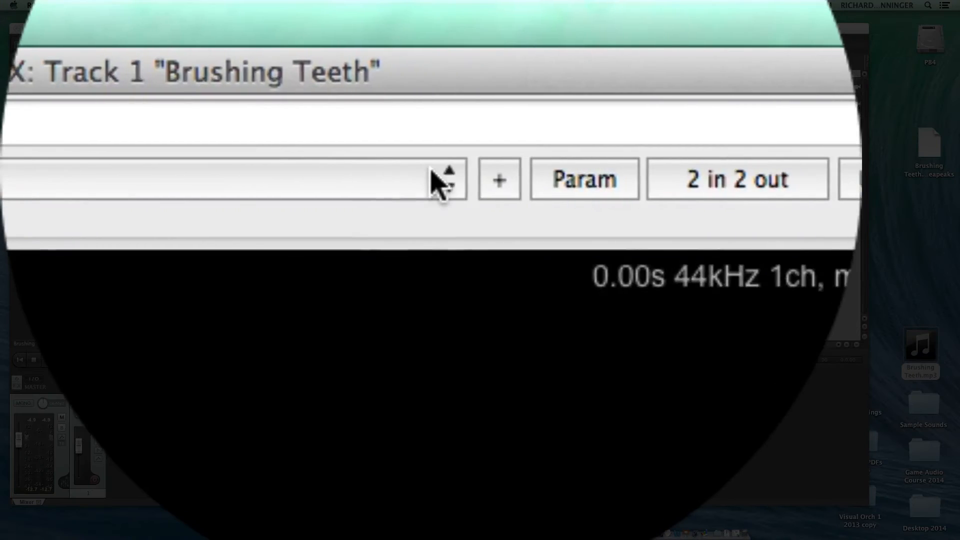
Step: Load the "bad crunch" preset in ReaVerb, close the effects window, and play the track to audition the reverb
click(294, 42)
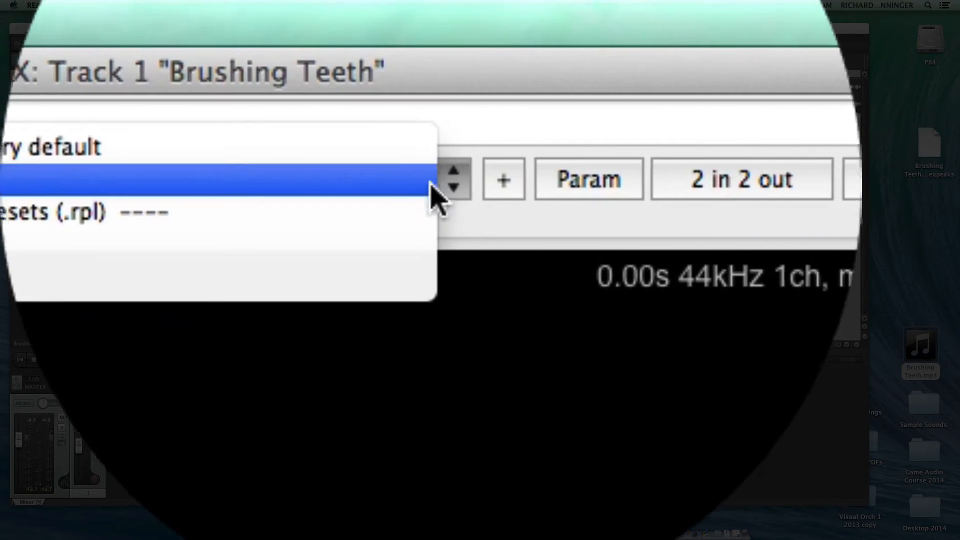
click(430, 274)
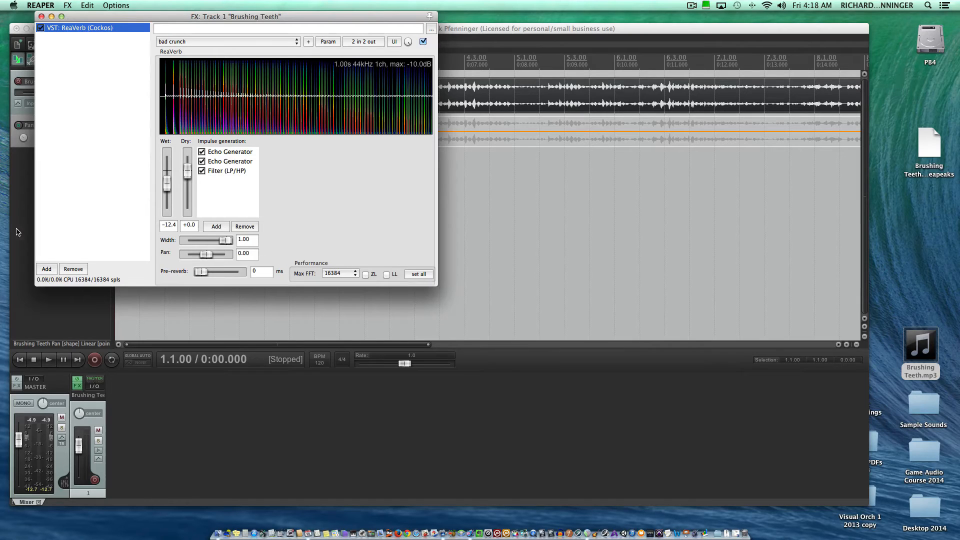
click(51, 16)
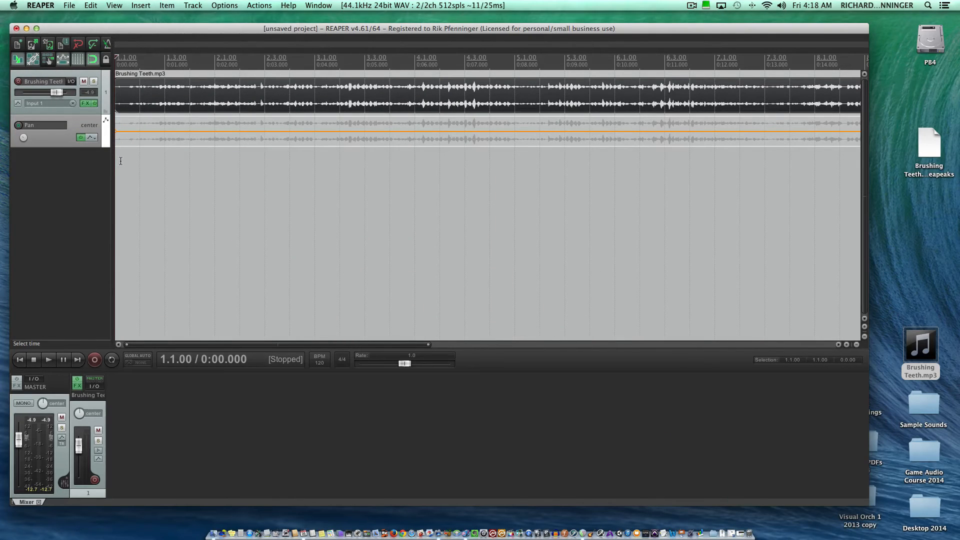
key(space)
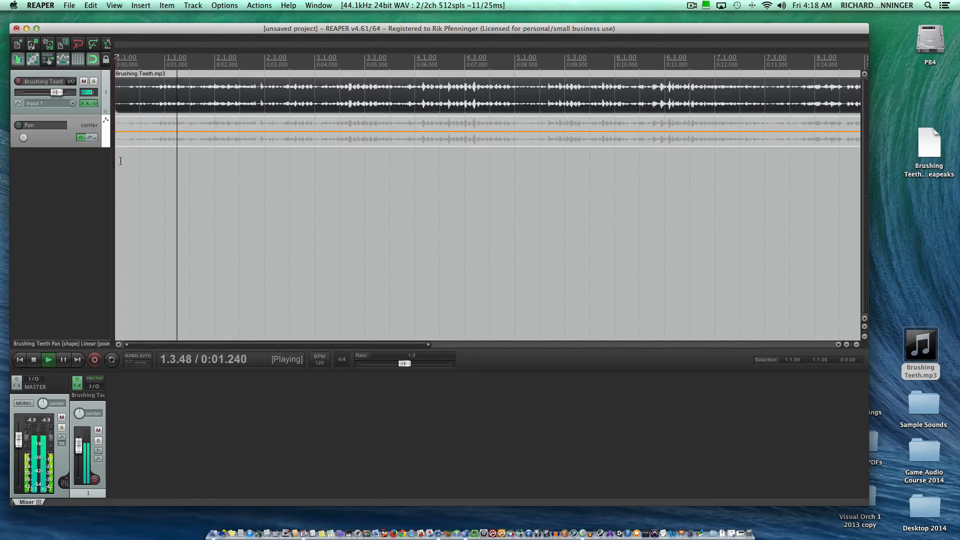
key(space)
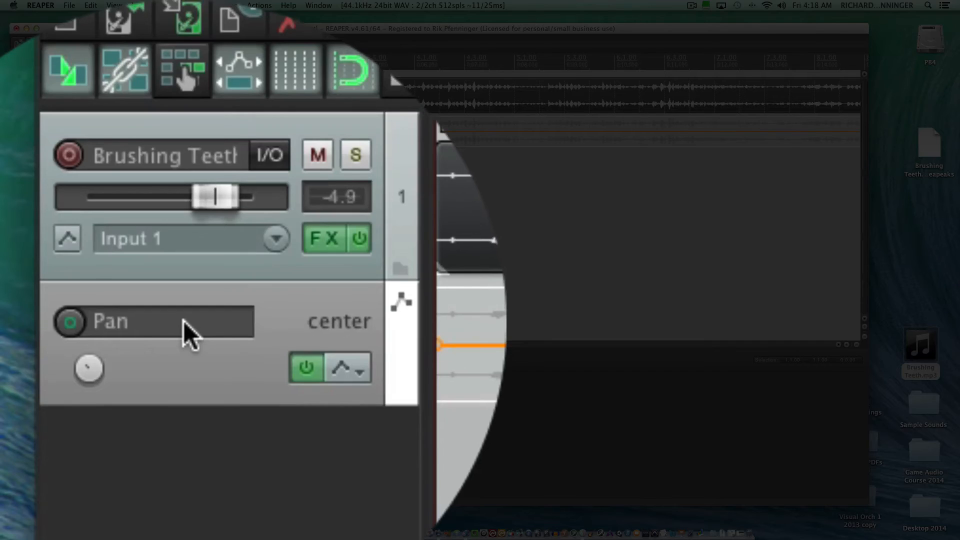
Step: Switch the track's envelope lane from Pan to ReaVerb's Wet parameter and briefly play the track
click(46, 127)
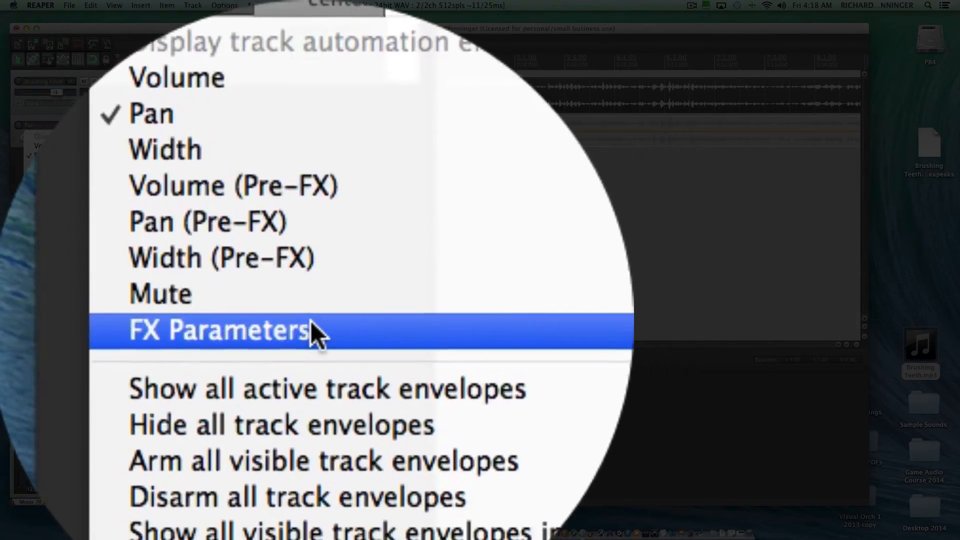
mouse_move(220, 208)
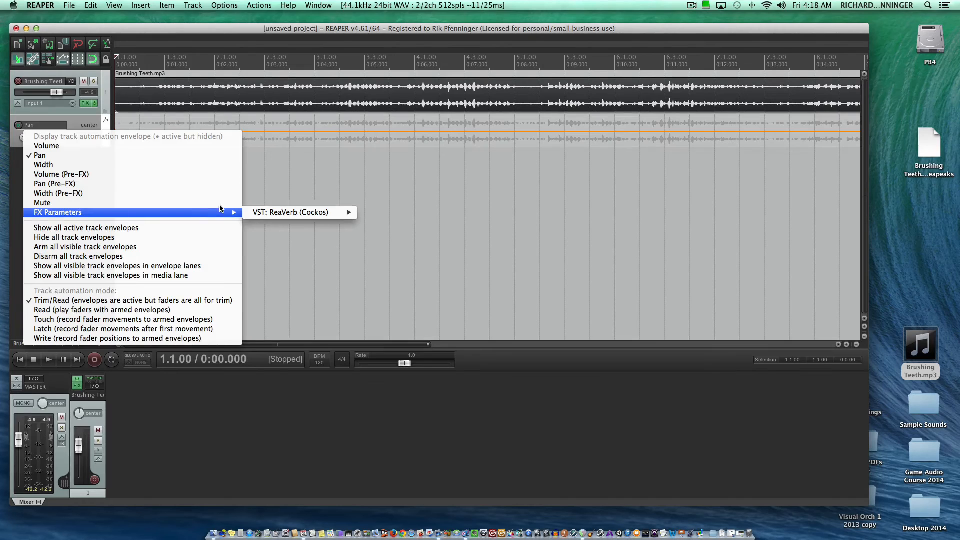
mouse_move(345, 216)
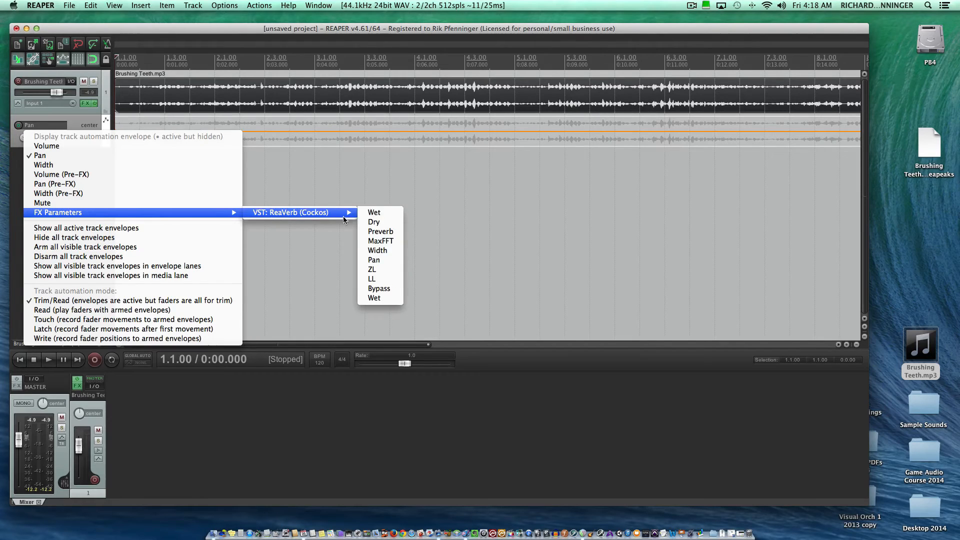
click(375, 213)
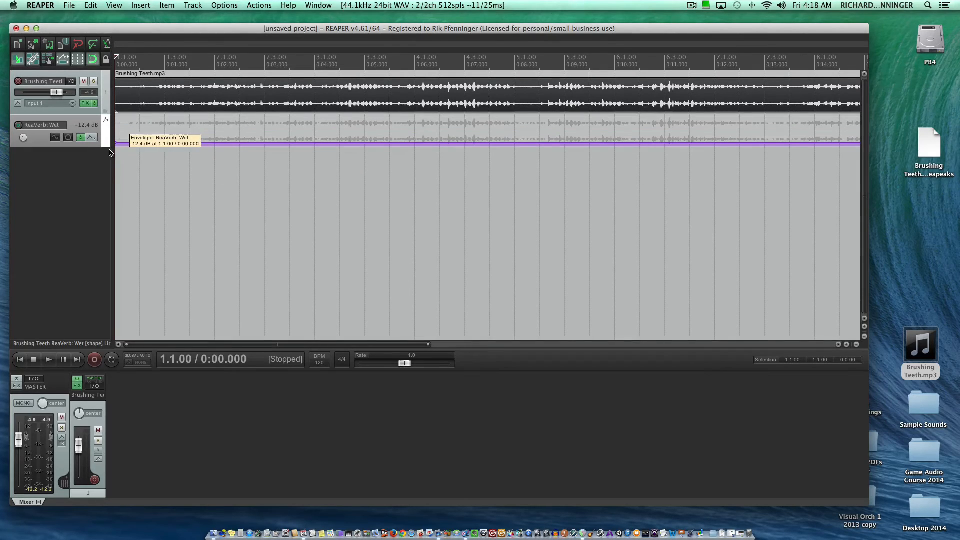
key(space)
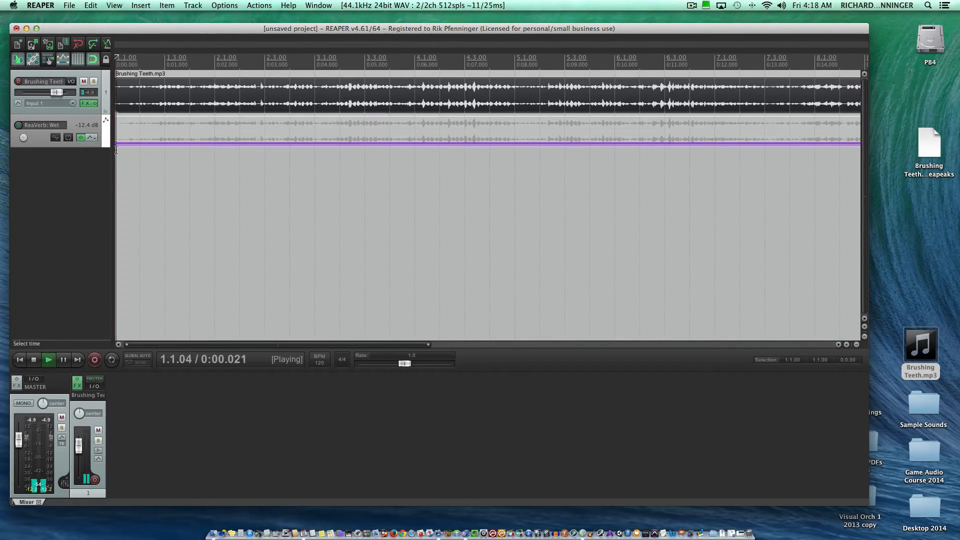
key(space)
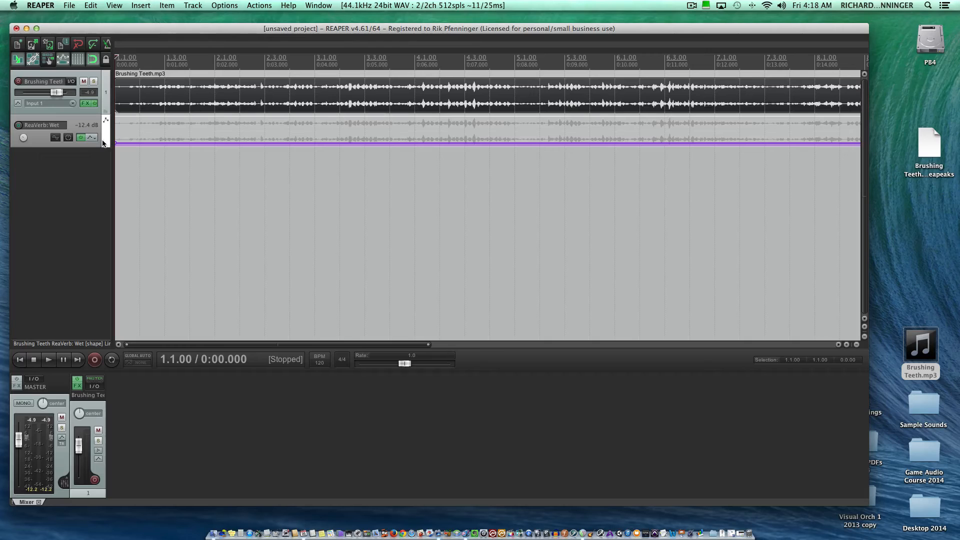
Step: Draw a freehand Wet curve over about the first 3.4 seconds, rising to maximum, holding until about 2 seconds, then dropping, and play it back
mouse_move(116, 143)
mouse_down()
mouse_move(173, 116)
mouse_move(214, 116)
mouse_move(261, 145)
mouse_move(284, 144)
mouse_up()
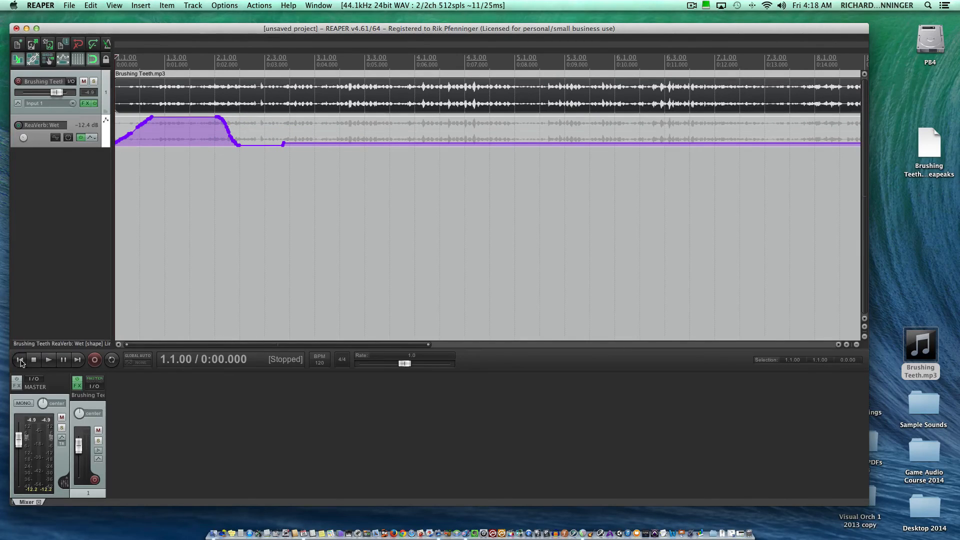
click(49, 360)
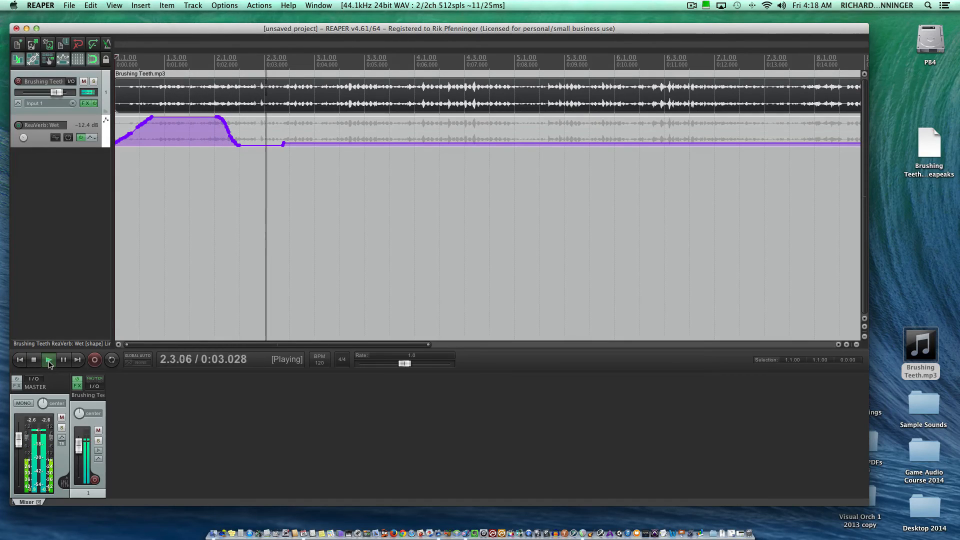
click(33, 360)
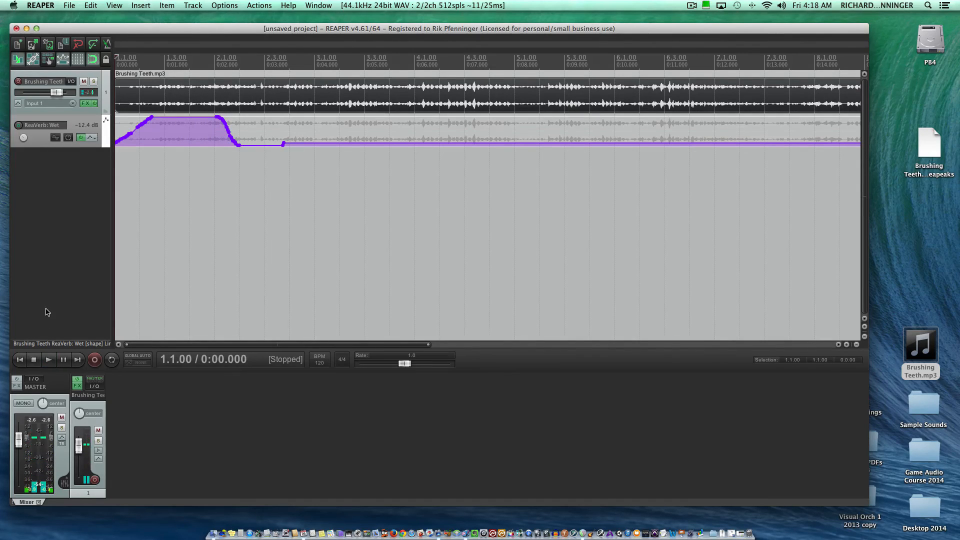